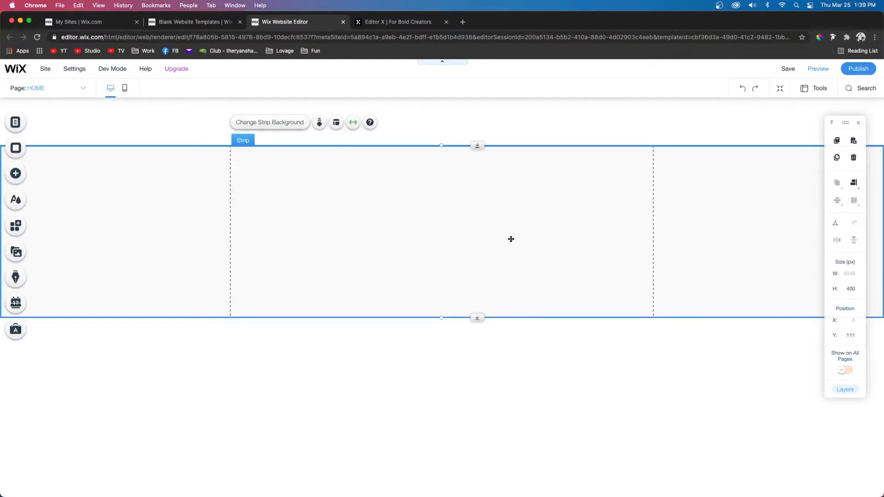
Step: Add a second column to the stretched strip and select its columns in the classic Wix editor
{"action": "left_click", "coordinate": [336, 124]}
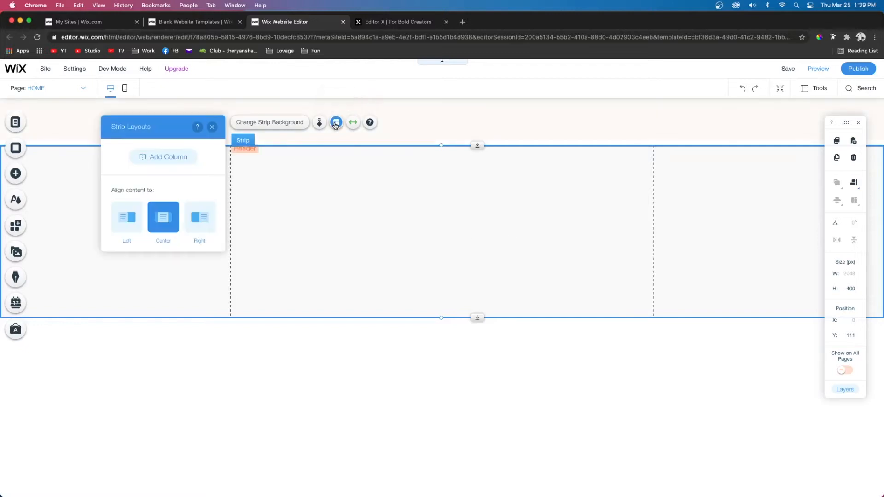
{"action": "left_click", "coordinate": [155, 159]}
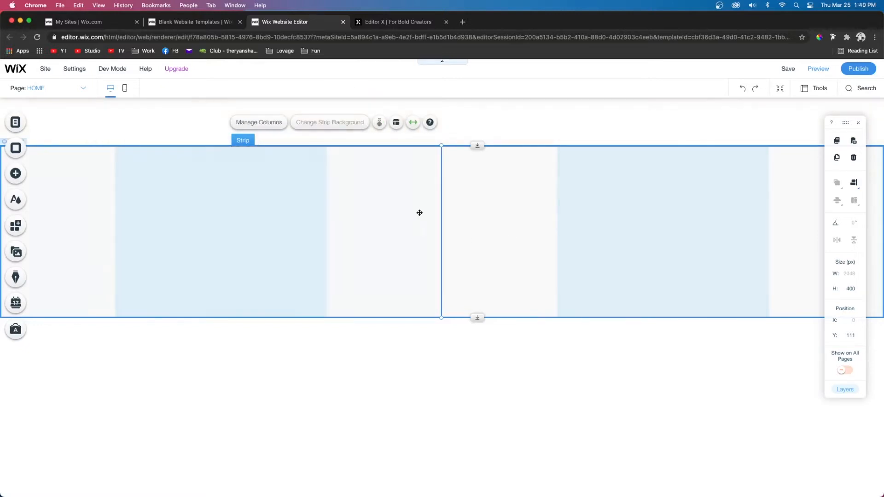
{"action": "left_click", "coordinate": [246, 228]}
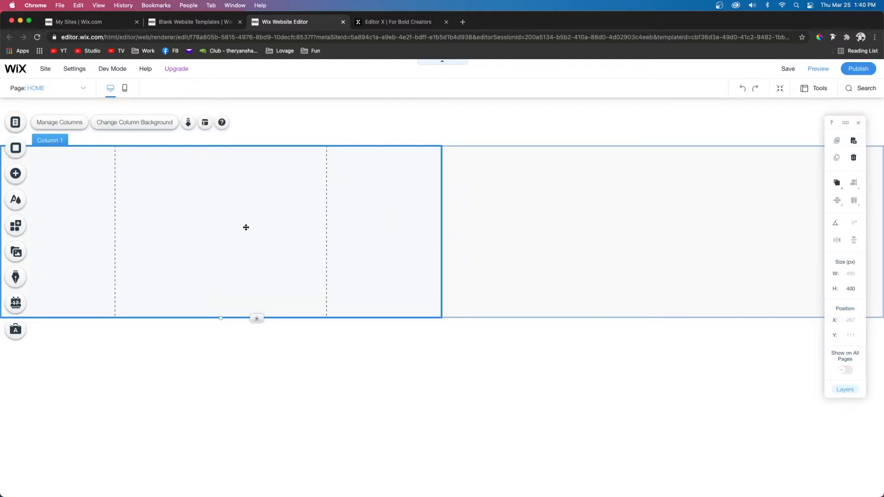
{"action": "left_click", "coordinate": [544, 224]}
{"action": "left_click", "coordinate": [218, 240]}
Step: Switch to the Editor X tab and select the blank section
{"action": "left_click", "coordinate": [343, 21]}
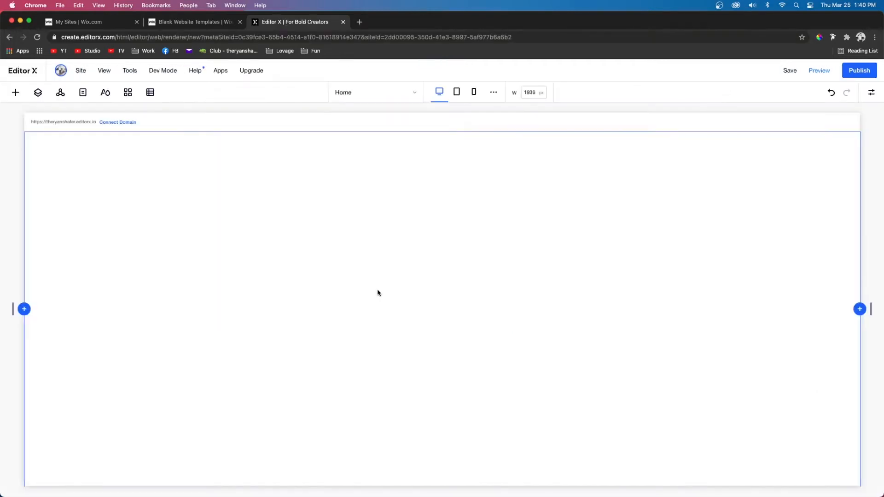
{"action": "left_click", "coordinate": [425, 318]}
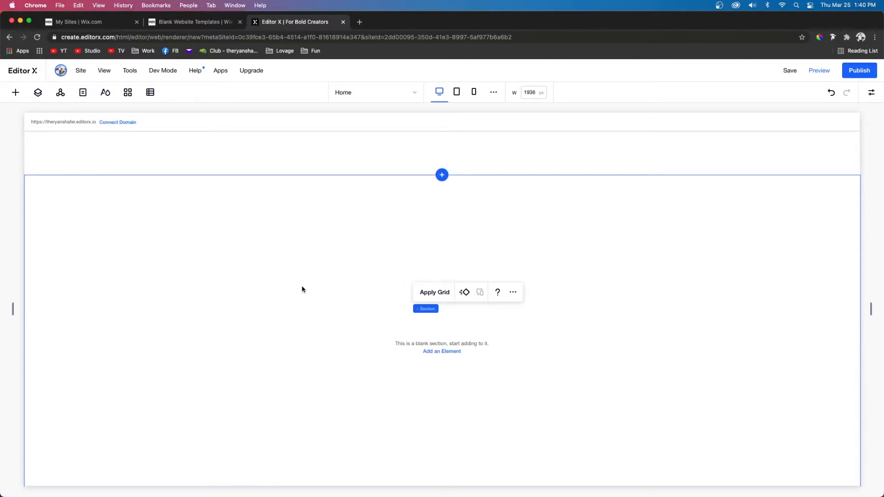
{"action": "scroll", "coordinate": [302, 288], "scroll_direction": "down", "scroll_amount": 2}
{"action": "scroll", "coordinate": [276, 235], "scroll_direction": "up", "scroll_amount": 2}
{"action": "scroll", "coordinate": [297, 276], "scroll_direction": "down", "scroll_amount": 2}
{"action": "scroll", "coordinate": [296, 275], "scroll_direction": "up", "scroll_amount": 2}
Step: Apply a 2x1 grid layout to the blank section
{"action": "left_click", "coordinate": [373, 267]}
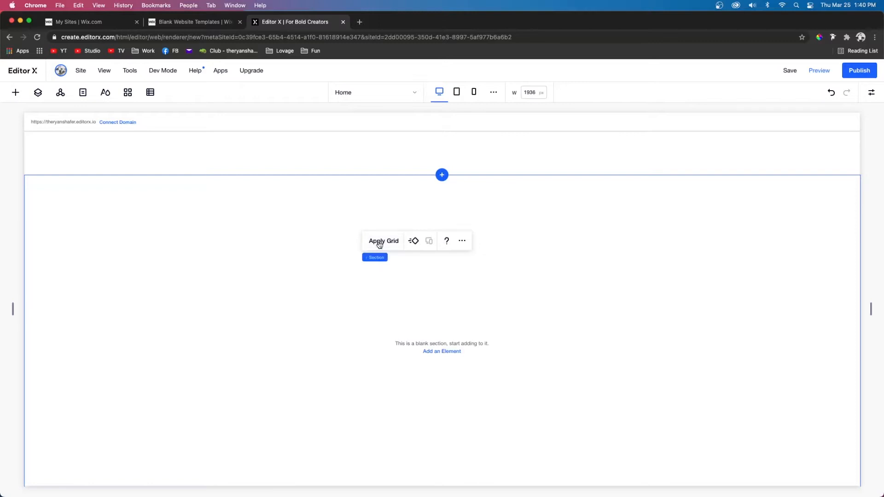
{"action": "left_click", "coordinate": [379, 244]}
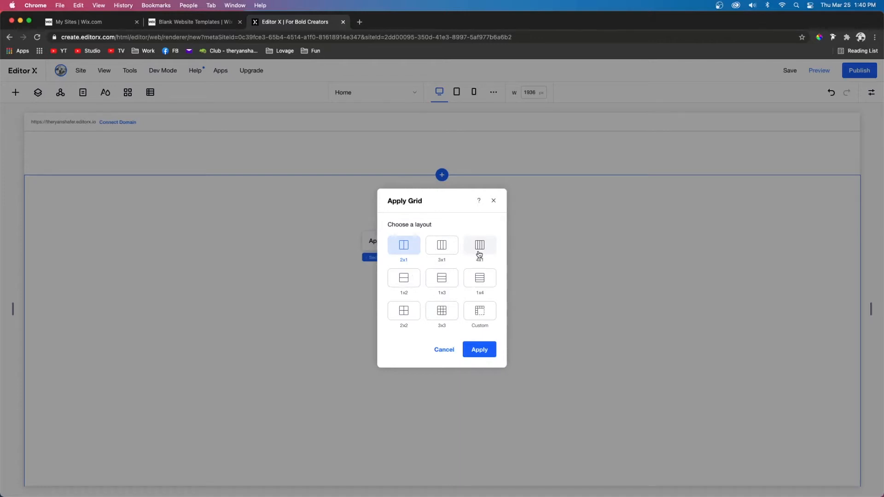
{"action": "left_click", "coordinate": [480, 311]}
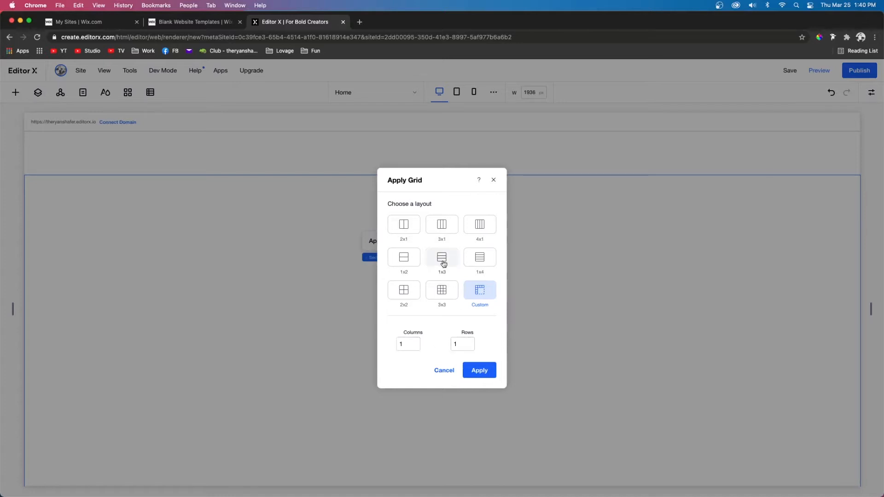
{"action": "left_click", "coordinate": [414, 229]}
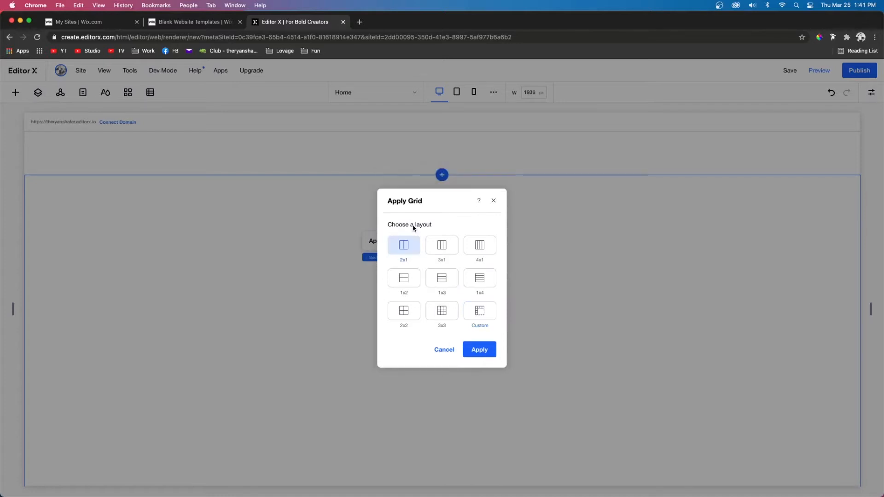
{"action": "left_click", "coordinate": [479, 350]}
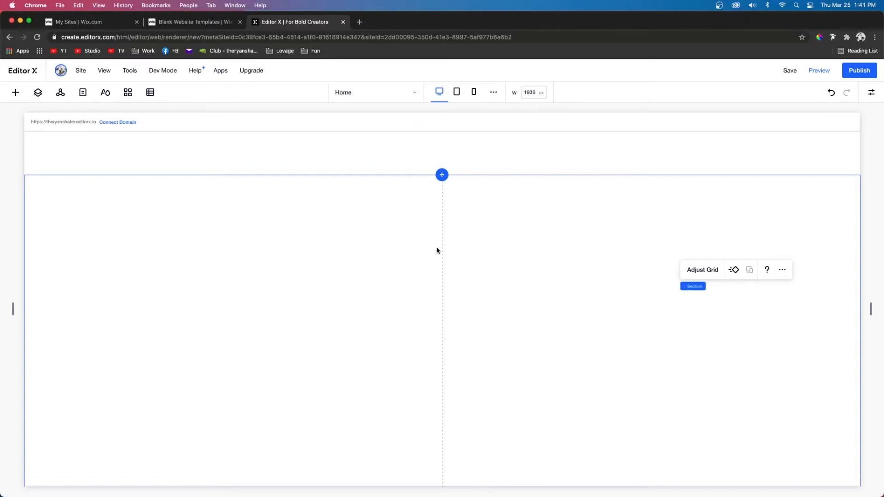
Step: Quick-add an image to the section and position it in the right grid cell
{"action": "right_click", "coordinate": [519, 289]}
{"action": "mouse_move", "coordinate": [553, 270]}
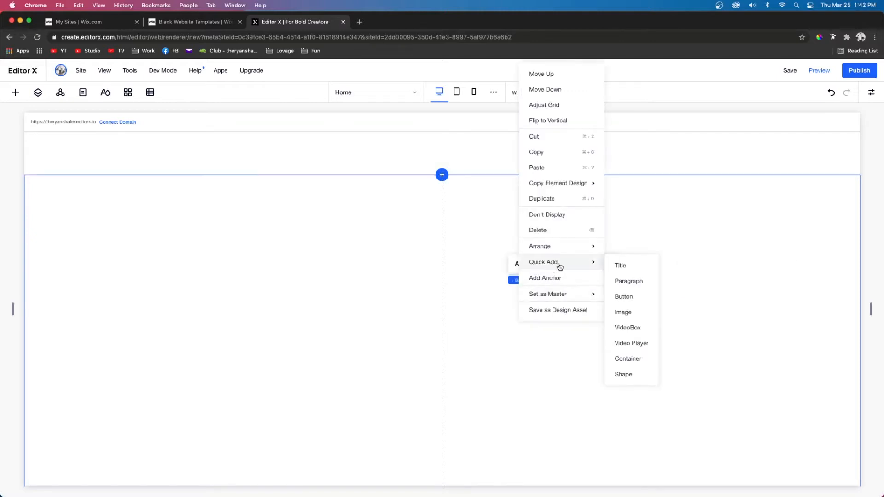
{"action": "left_click", "coordinate": [631, 314]}
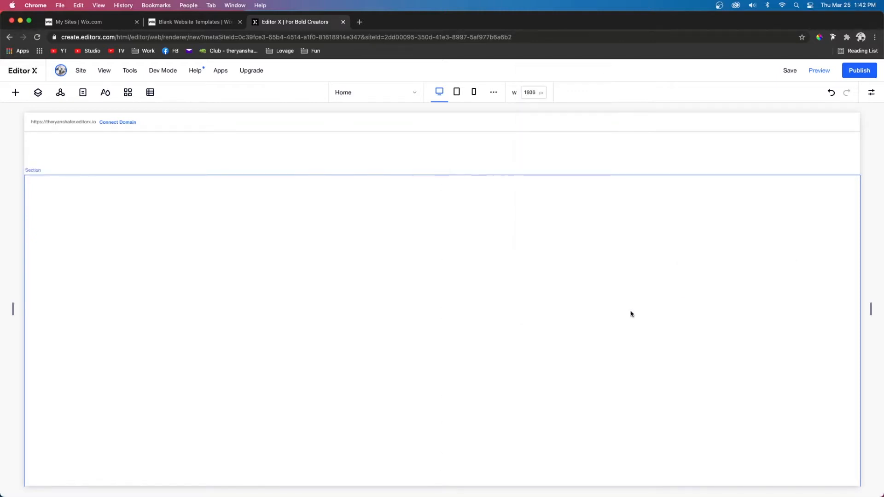
{"action": "left_click_drag", "start_coordinate": [638, 316], "coordinate": [585, 299]}
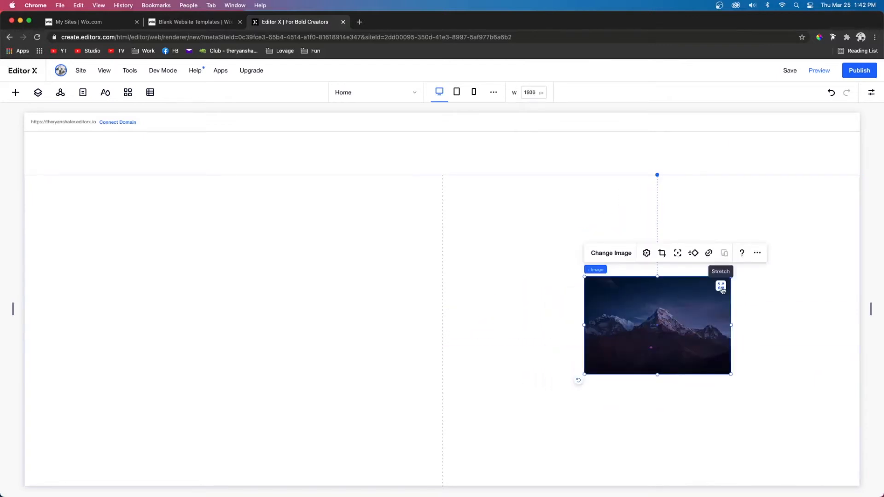
Step: Stretch the image to fill its grid cell
{"action": "left_click", "coordinate": [721, 286]}
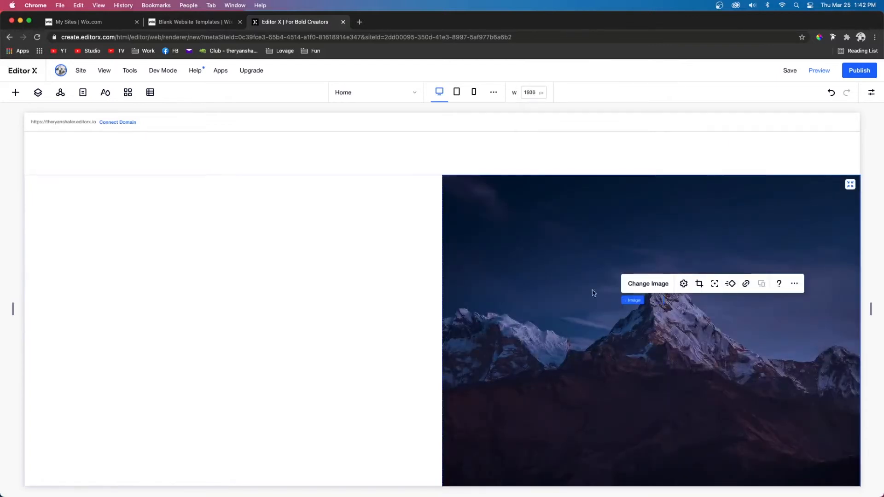
{"action": "left_click", "coordinate": [850, 184]}
Step: Move the stretched image into the left cell and unstretch it
{"action": "left_click_drag", "start_coordinate": [687, 299], "coordinate": [317, 300]}
{"action": "left_click", "coordinate": [380, 285]}
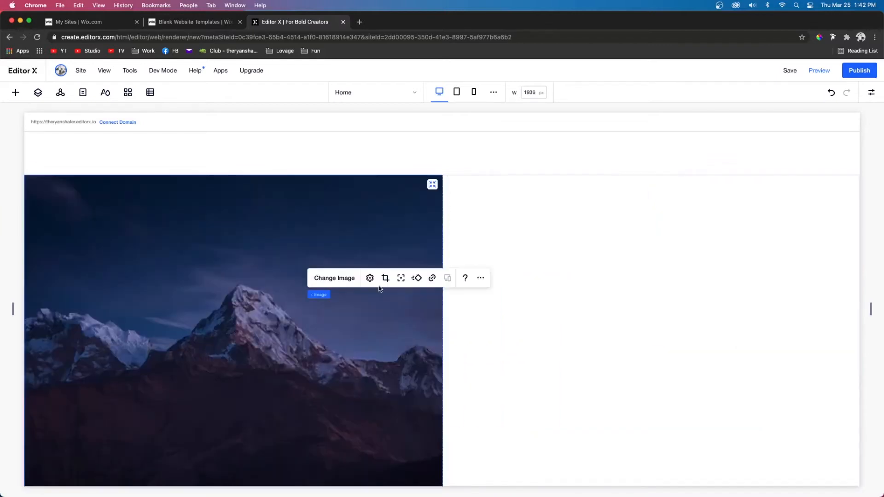
{"action": "left_click", "coordinate": [433, 184]}
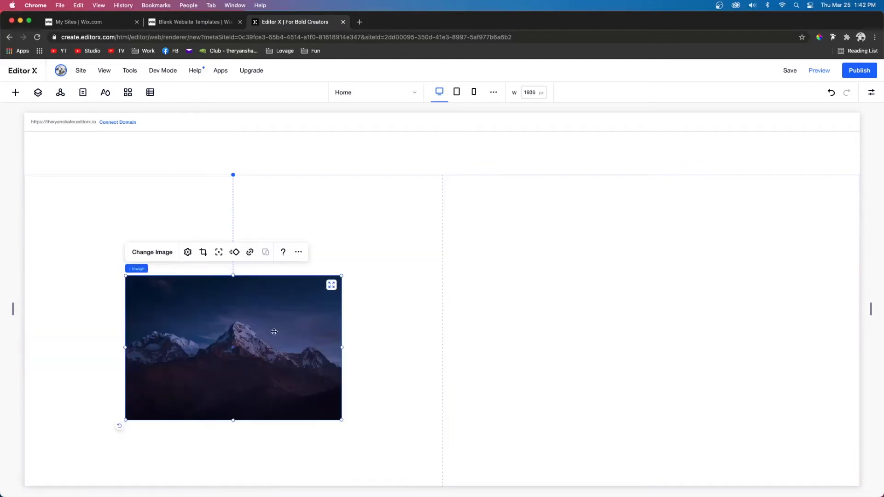
Step: Move the image over the centre grid line and stretch it across the whole section
{"action": "left_click_drag", "start_coordinate": [275, 332], "coordinate": [487, 329]}
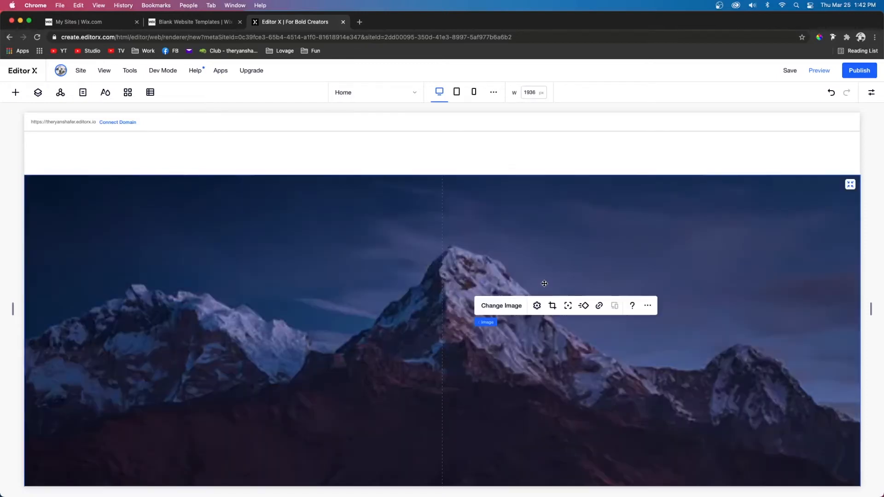
{"action": "left_click", "coordinate": [544, 285]}
Step: Add a new section below the image section with a 3x1 grid layout
{"action": "scroll", "coordinate": [470, 424], "scroll_direction": "down", "scroll_amount": 2}
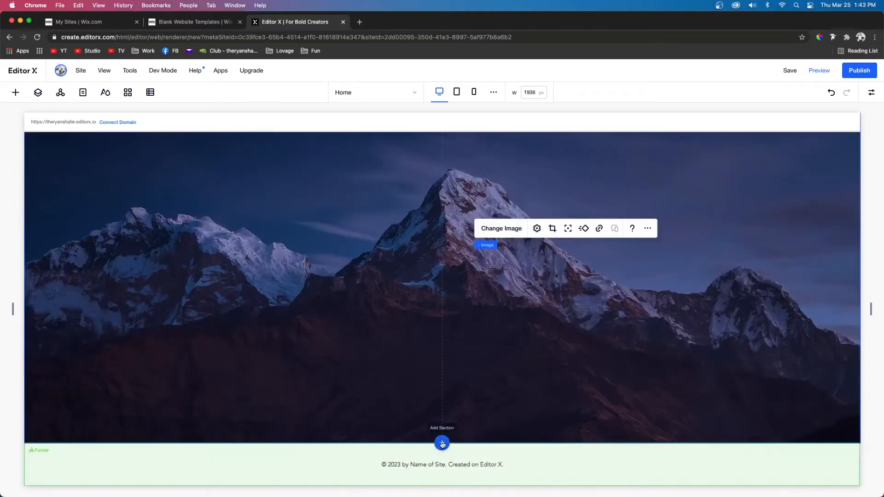
{"action": "left_click", "coordinate": [442, 444]}
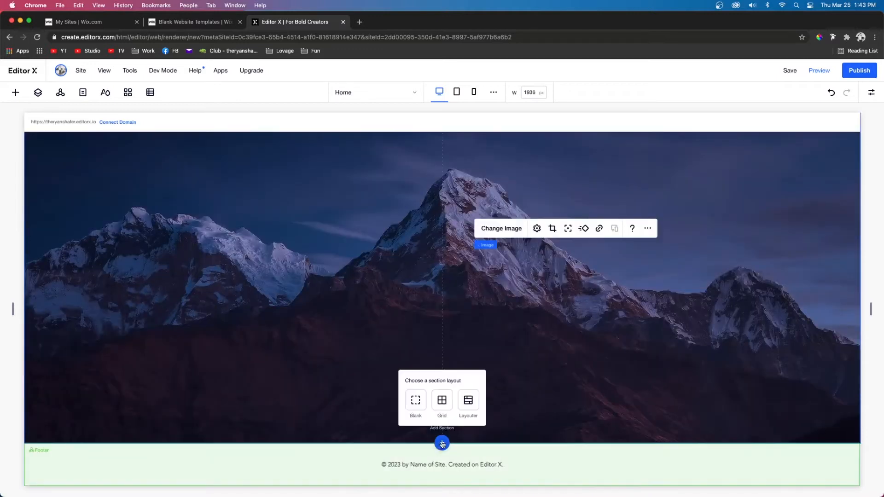
{"action": "left_click", "coordinate": [443, 402]}
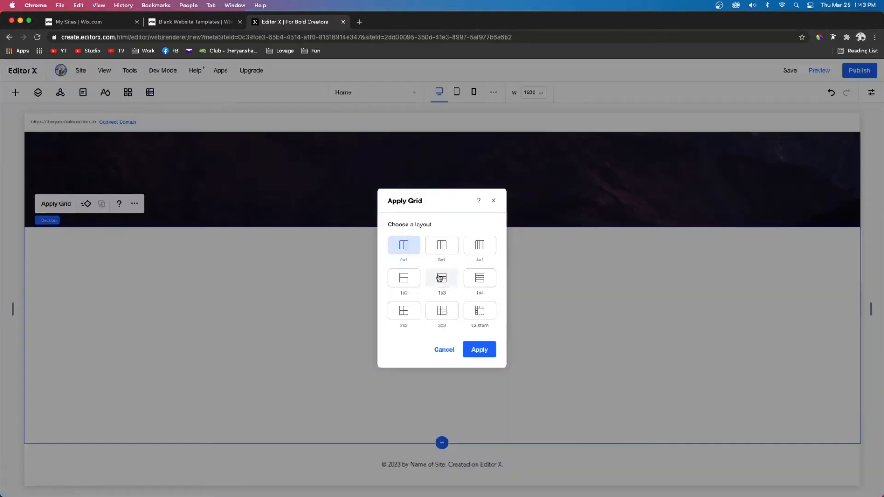
{"action": "left_click", "coordinate": [443, 247]}
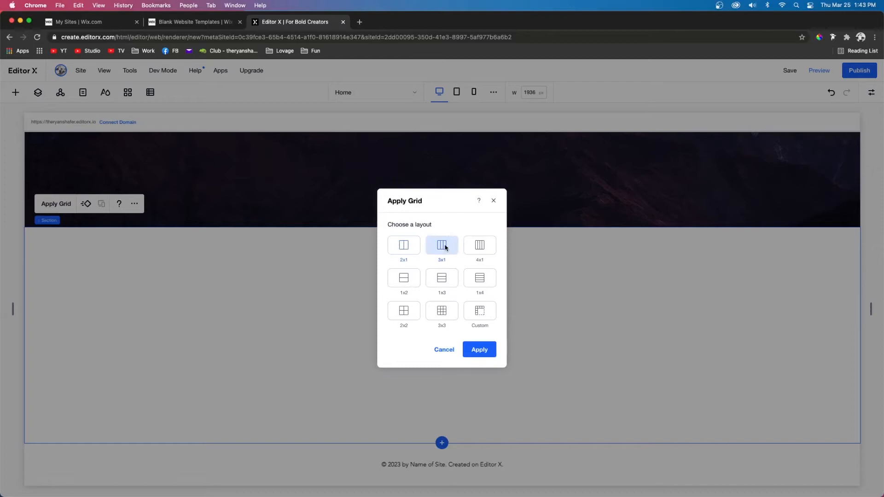
{"action": "left_click", "coordinate": [480, 351]}
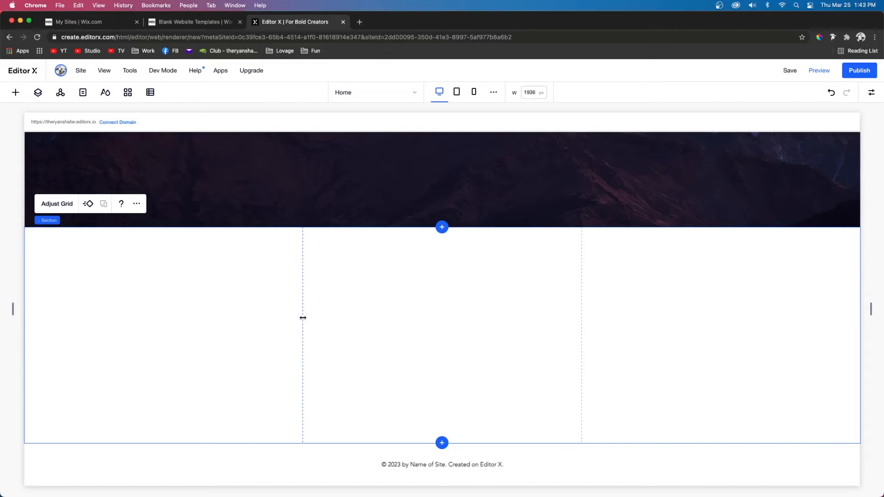
Step: Open the new section's grid for editing and add a fourth column
{"action": "mouse_move", "coordinate": [303, 318]}
{"action": "left_mouse_down"}
{"action": "mouse_move", "coordinate": [376, 322]}
{"action": "mouse_move", "coordinate": [251, 316]}
{"action": "mouse_move", "coordinate": [317, 322]}
{"action": "mouse_move", "coordinate": [290, 320]}
{"action": "left_mouse_up"}
{"action": "key", "text": "super+z"}
{"action": "left_click", "coordinate": [56, 205]}
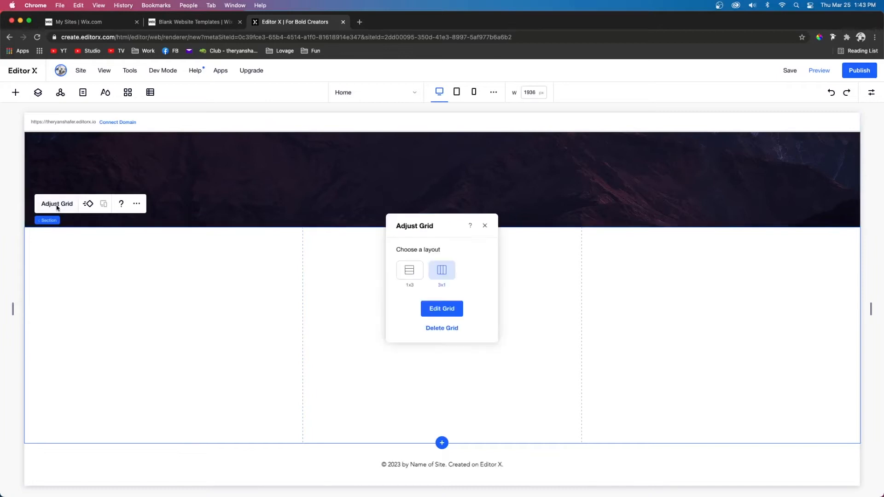
{"action": "left_click", "coordinate": [450, 309]}
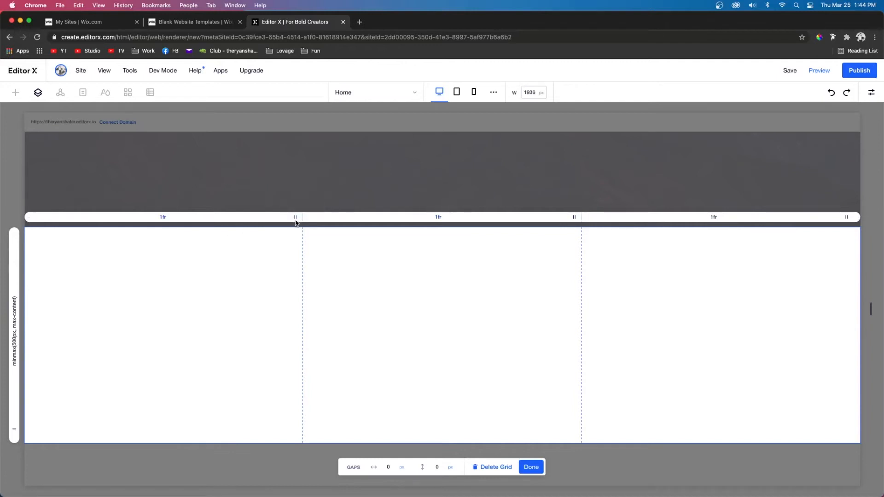
{"action": "mouse_move", "coordinate": [296, 221]}
{"action": "left_mouse_down"}
{"action": "mouse_move", "coordinate": [262, 220]}
{"action": "mouse_move", "coordinate": [305, 221]}
{"action": "mouse_move", "coordinate": [296, 223]}
{"action": "left_mouse_up"}
{"action": "left_click", "coordinate": [856, 217]}
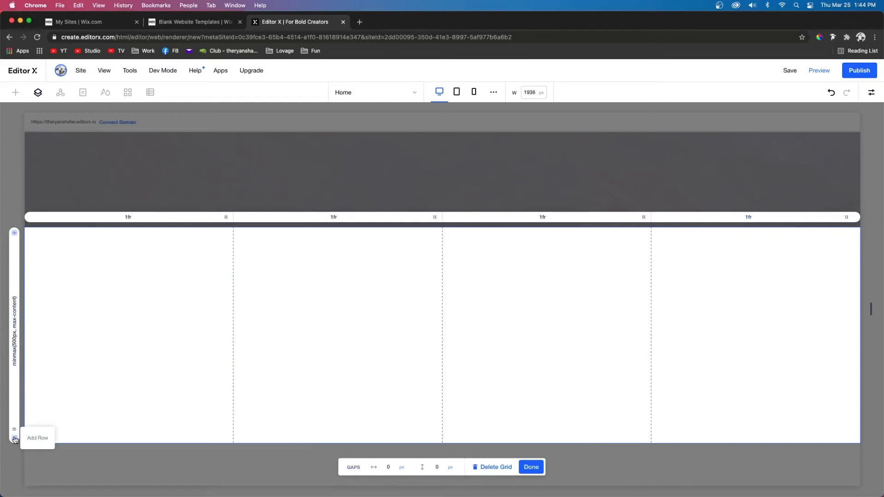
Step: Add a second row to the grid
{"action": "left_click", "coordinate": [15, 440]}
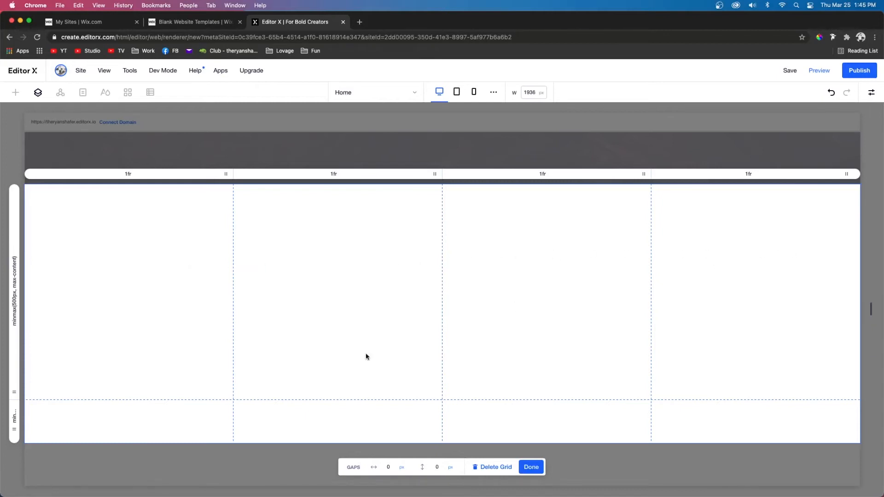
{"action": "left_click", "coordinate": [16, 293]}
{"action": "left_click", "coordinate": [114, 175]}
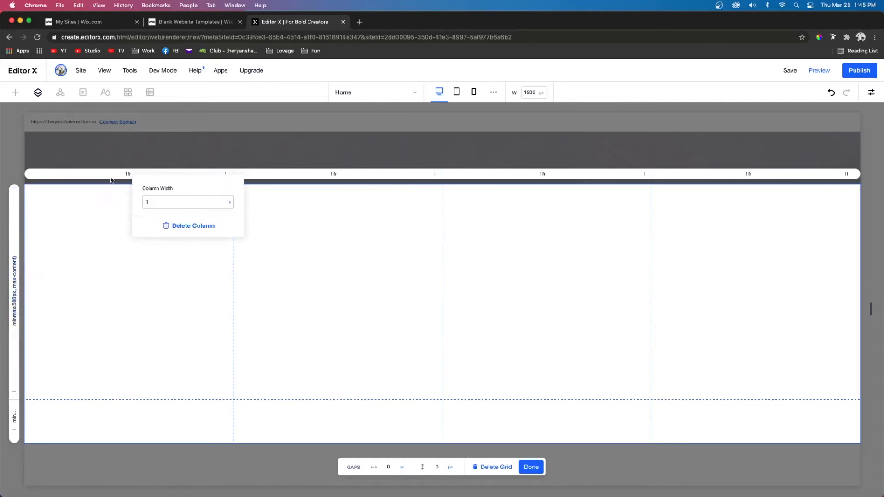
{"action": "left_click", "coordinate": [270, 218]}
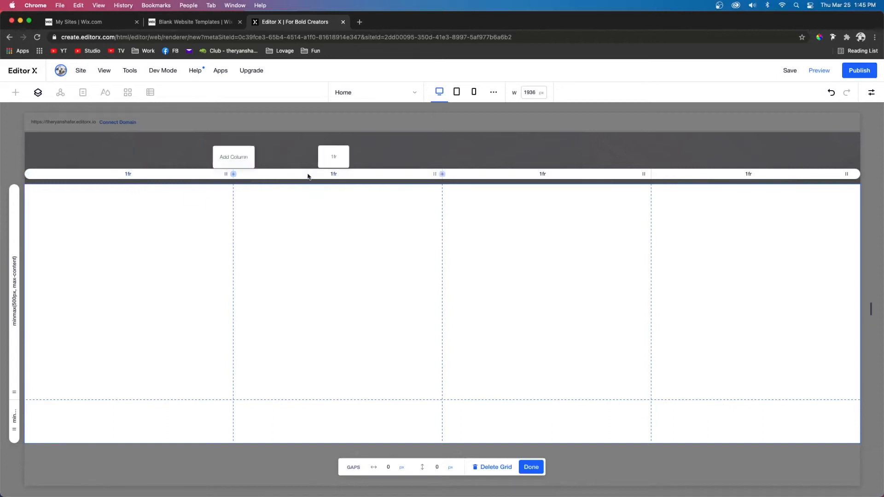
Step: Set the first row's height to 1 fr
{"action": "left_click", "coordinate": [14, 309]}
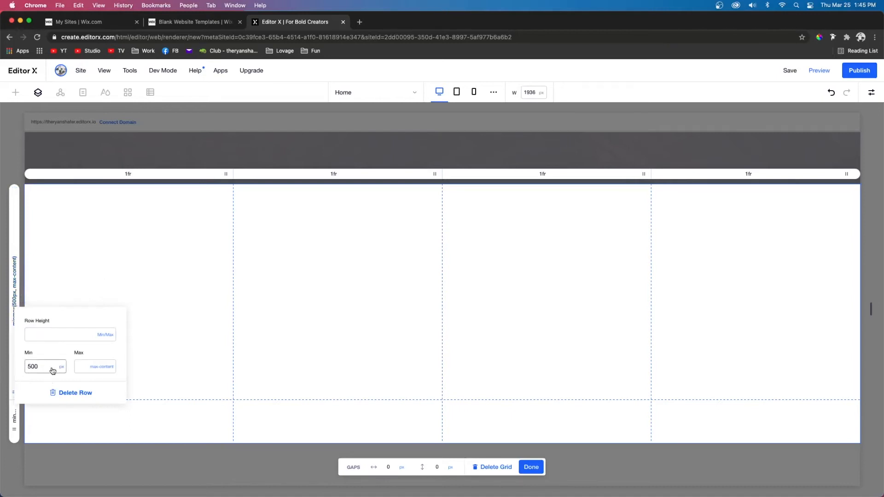
{"action": "left_click", "coordinate": [109, 339]}
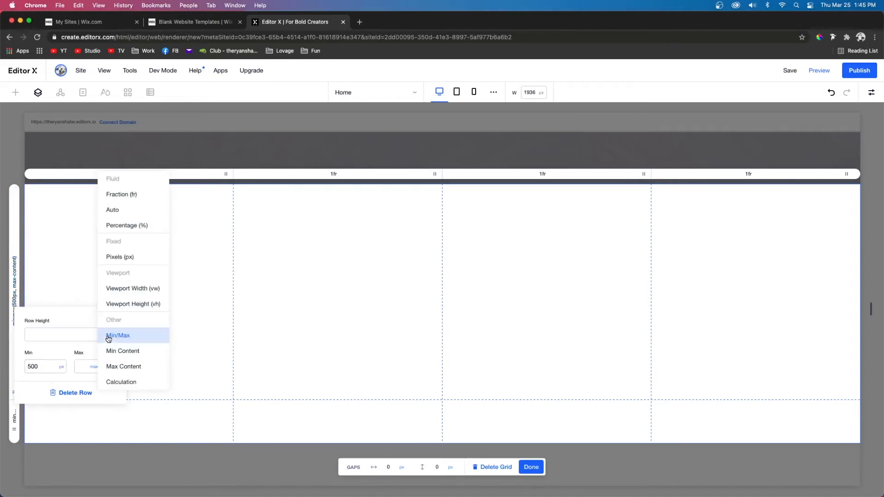
{"action": "left_click", "coordinate": [123, 195]}
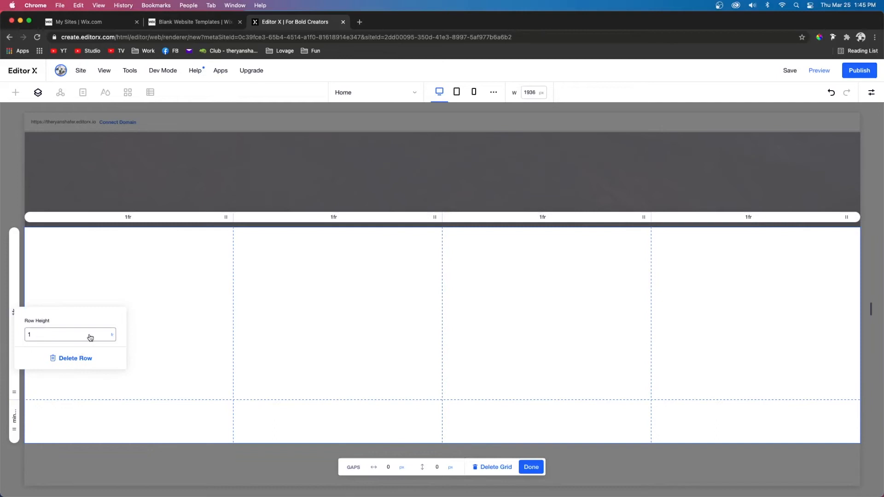
Step: Set the second row's height to 0.3 fr
{"action": "left_click", "coordinate": [14, 419]}
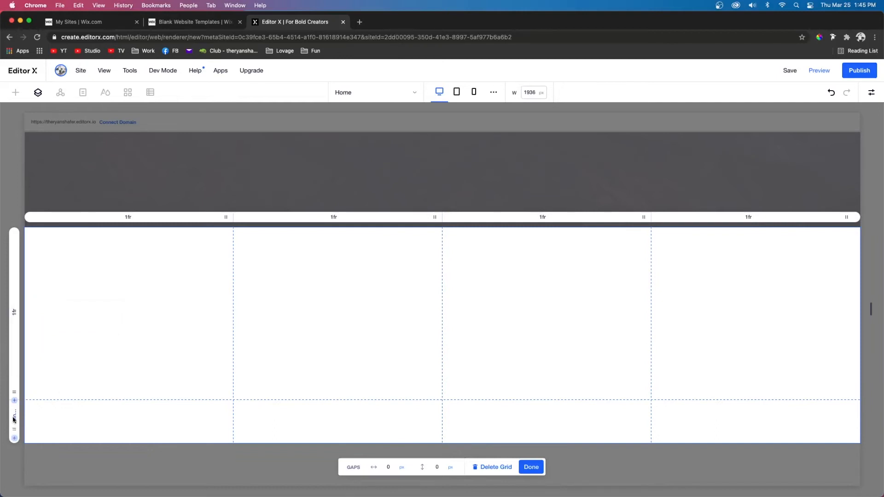
{"action": "left_click", "coordinate": [62, 423]}
{"action": "type", "text": "0.3"}
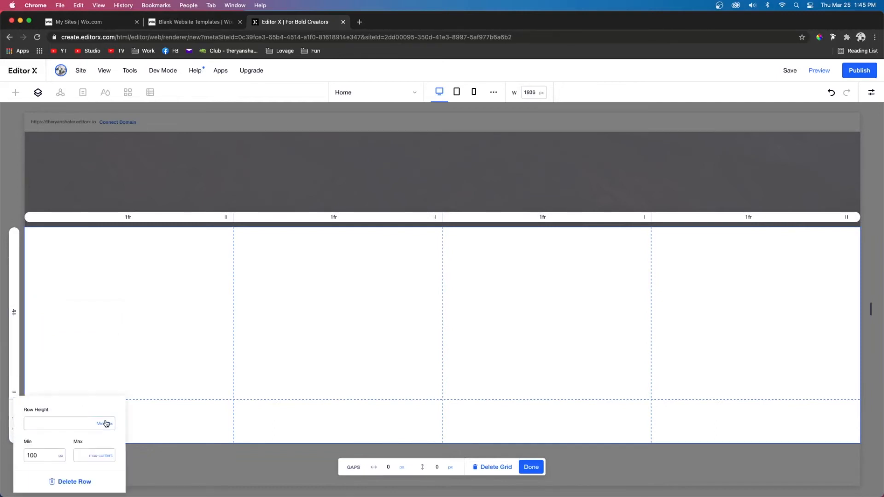
{"action": "left_click", "coordinate": [105, 423]}
{"action": "left_click", "coordinate": [122, 282]}
{"action": "left_click", "coordinate": [43, 424]}
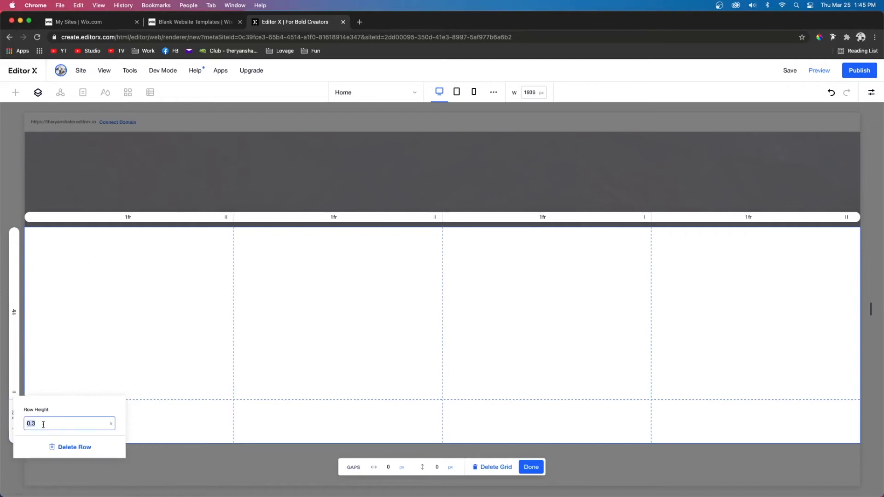
Step: Set the second row's height to 1 fr and set both the column and row gaps to 20 px
{"action": "type", "text": "1"}
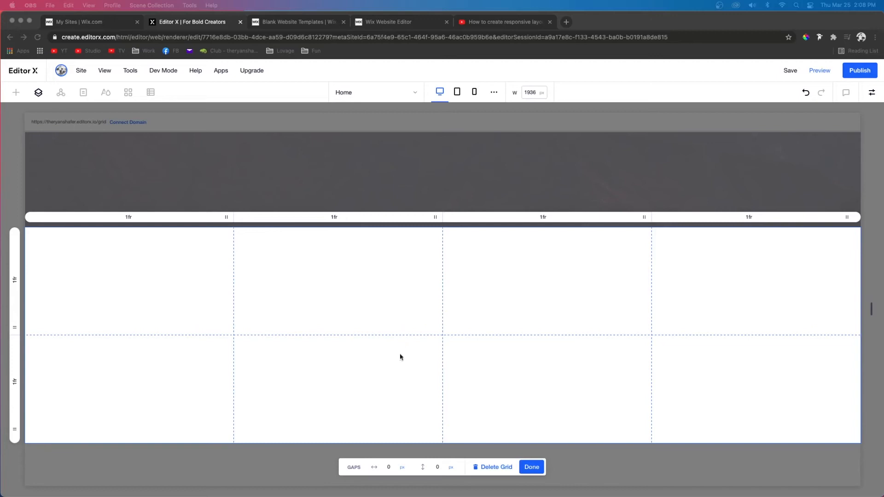
{"action": "left_click", "coordinate": [392, 468]}
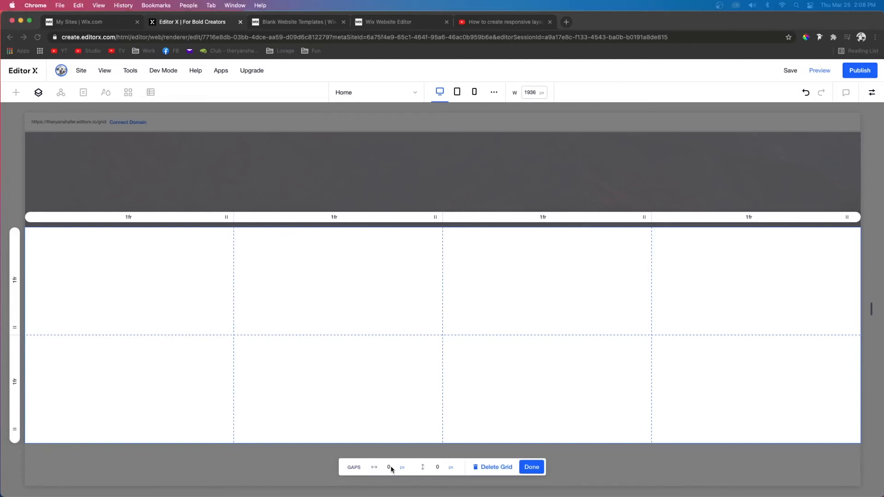
{"action": "left_click", "coordinate": [391, 468]}
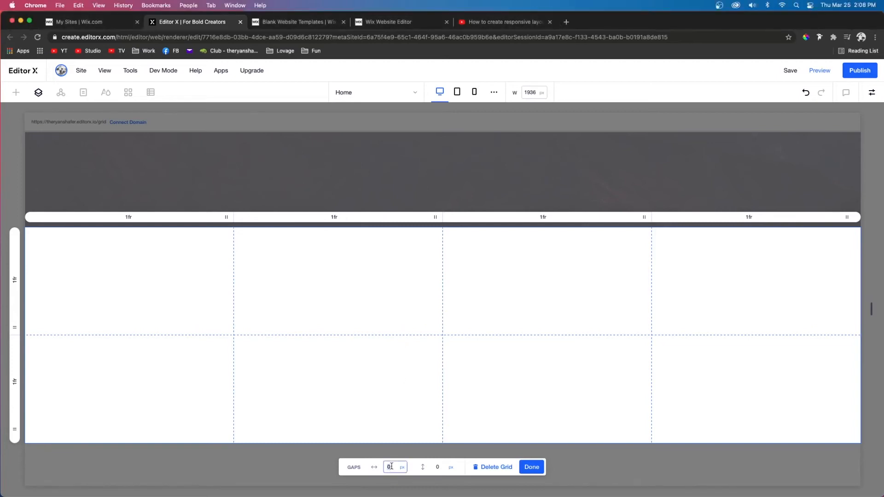
{"action": "type", "text": "20"}
{"action": "key", "text": "Tab"}
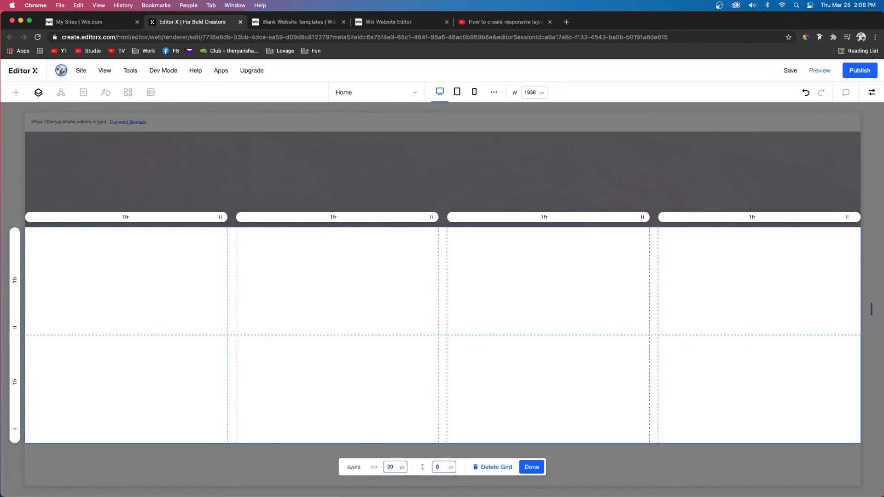
{"action": "type", "text": "20"}
{"action": "key", "text": "Return"}
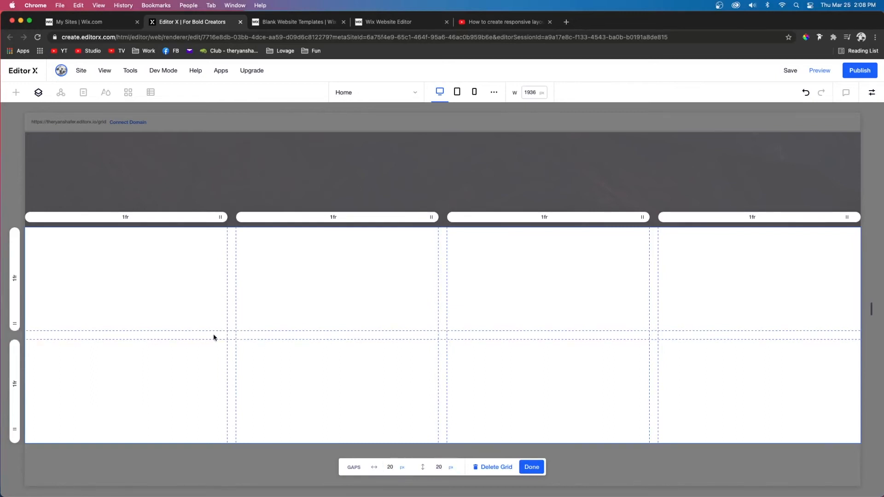
Step: Change the grid's row gap to 10 px
{"action": "left_click", "coordinate": [440, 468]}
{"action": "type", "text": "10"}
{"action": "key", "text": "Return"}
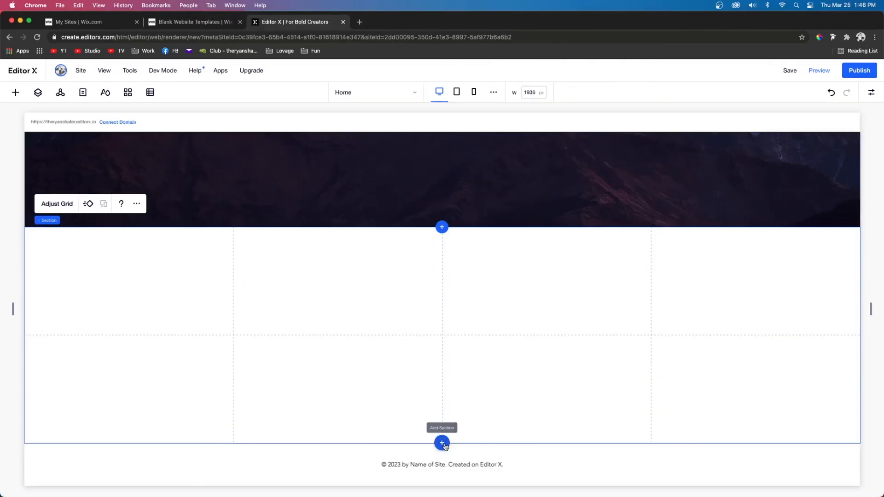
Step: Add a new section below using a grid layout with the 2x1 preset
{"action": "left_click", "coordinate": [444, 445]}
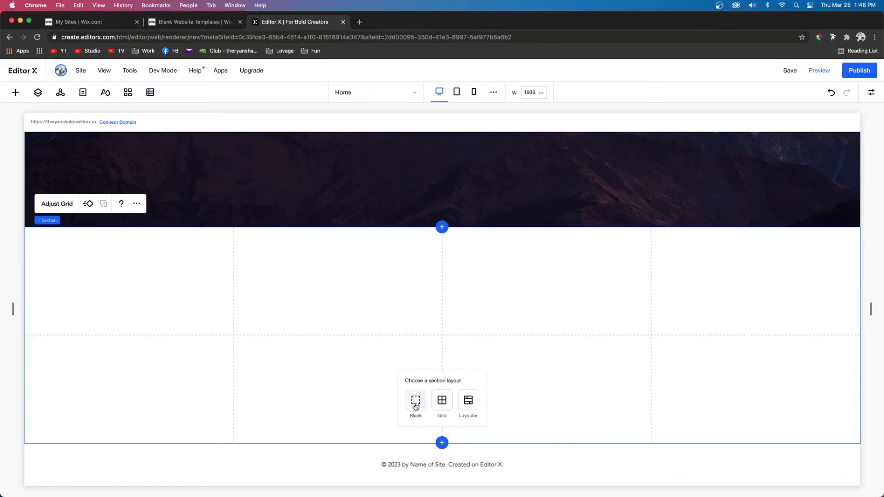
{"action": "left_click", "coordinate": [443, 401]}
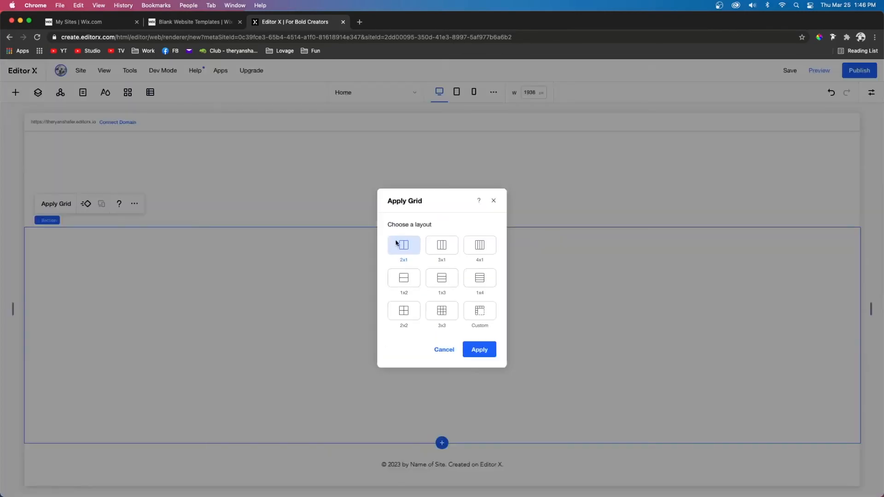
{"action": "left_click", "coordinate": [486, 352]}
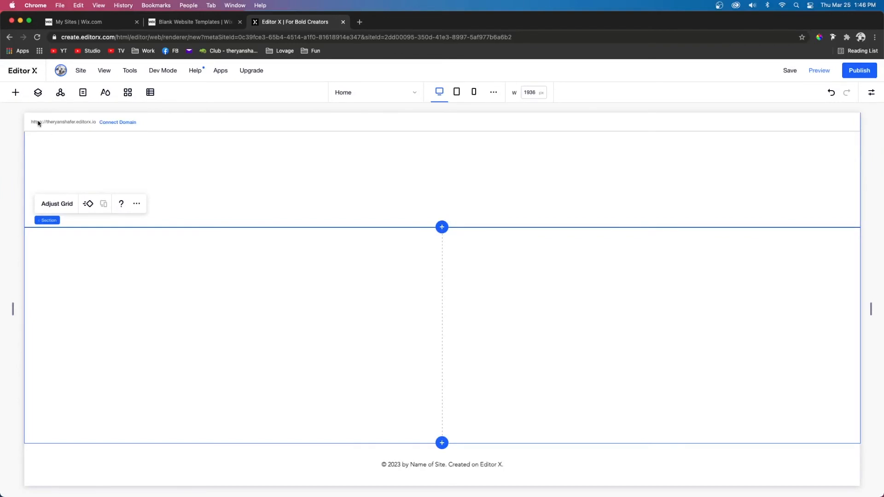
Step: Add a container into the section's left cell and stretch it to fill the cell
{"action": "left_click", "coordinate": [15, 92]}
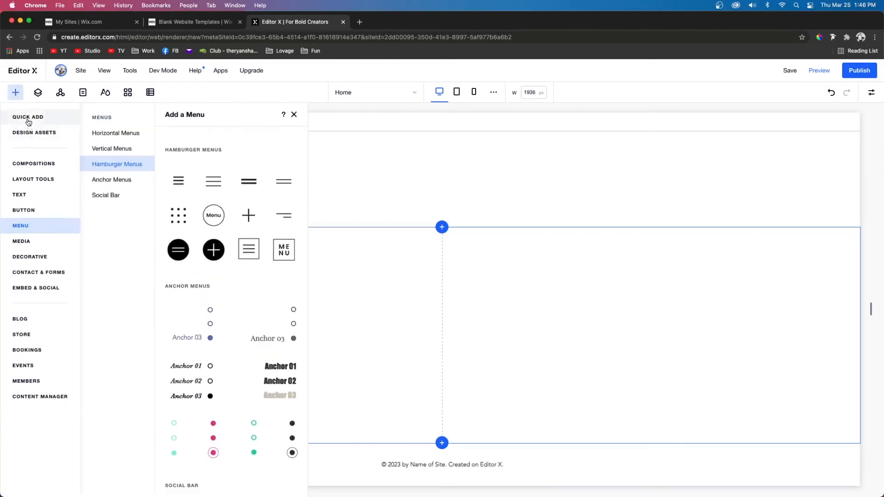
{"action": "left_click", "coordinate": [29, 122]}
{"action": "left_click_drag", "start_coordinate": [156, 250], "coordinate": [291, 332]}
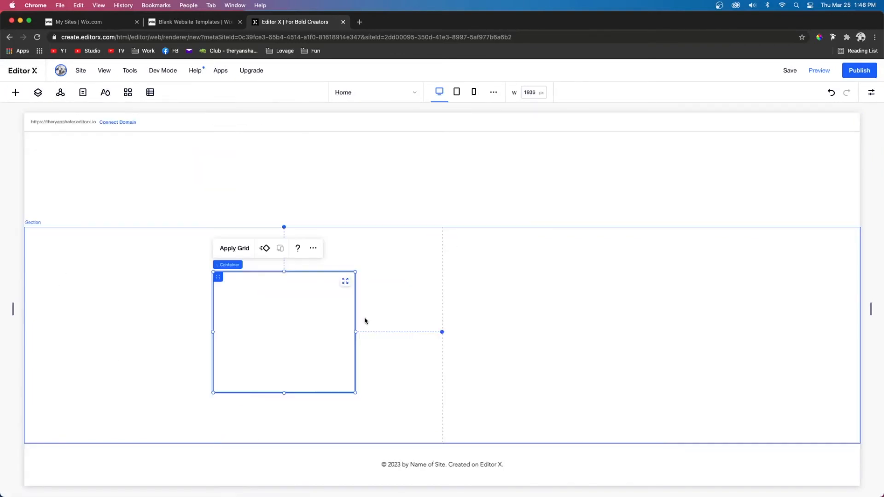
{"action": "left_click", "coordinate": [345, 282]}
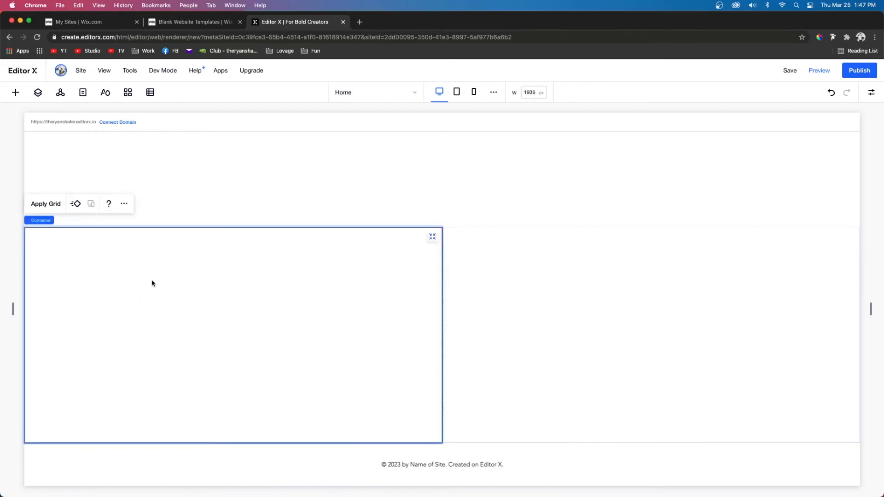
Step: Apply a 2x1 grid to the container
{"action": "left_click", "coordinate": [46, 203]}
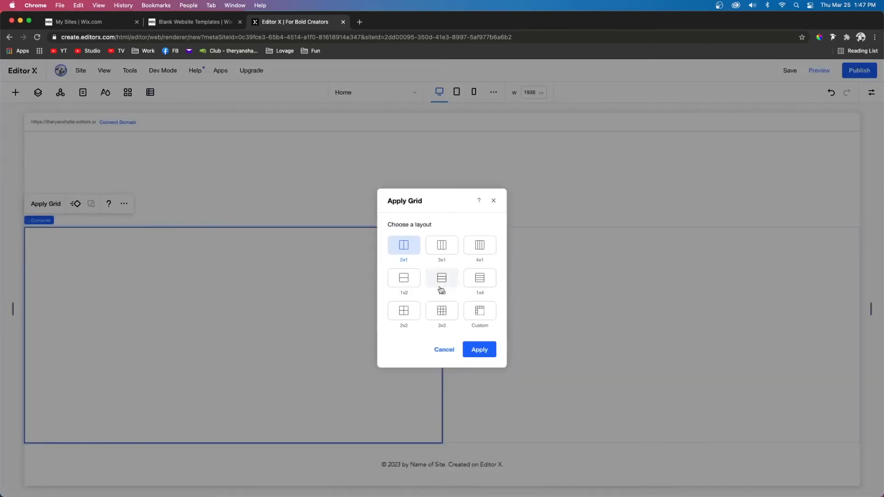
{"action": "left_click", "coordinate": [481, 354]}
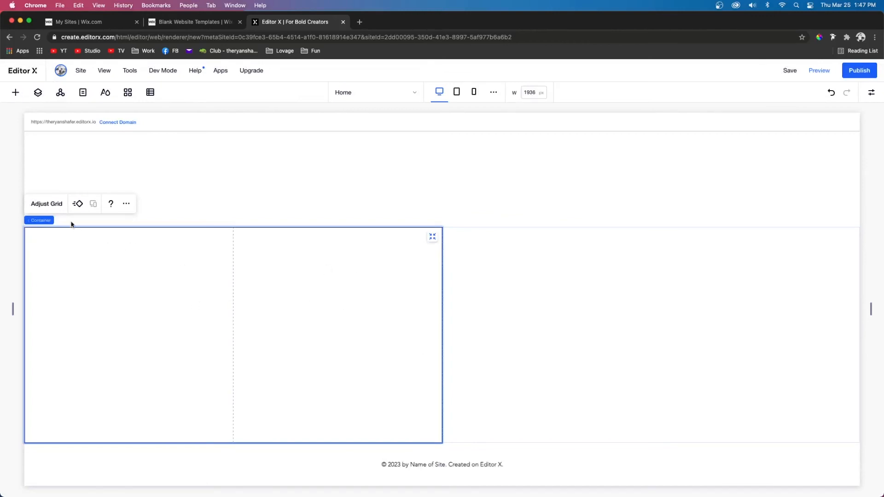
Step: Add a nested container into the container's right cell with a three-row grid
{"action": "left_click", "coordinate": [16, 92]}
{"action": "left_click_drag", "start_coordinate": [153, 250], "coordinate": [317, 343]}
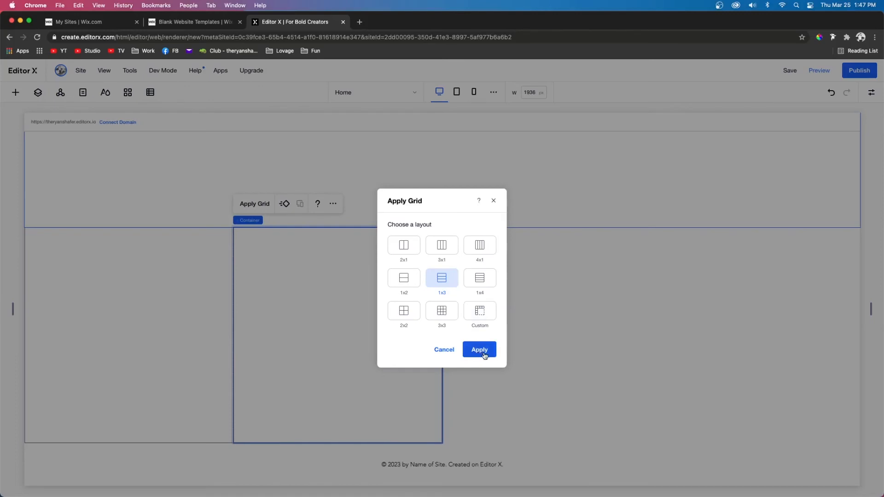
{"action": "left_click", "coordinate": [483, 354]}
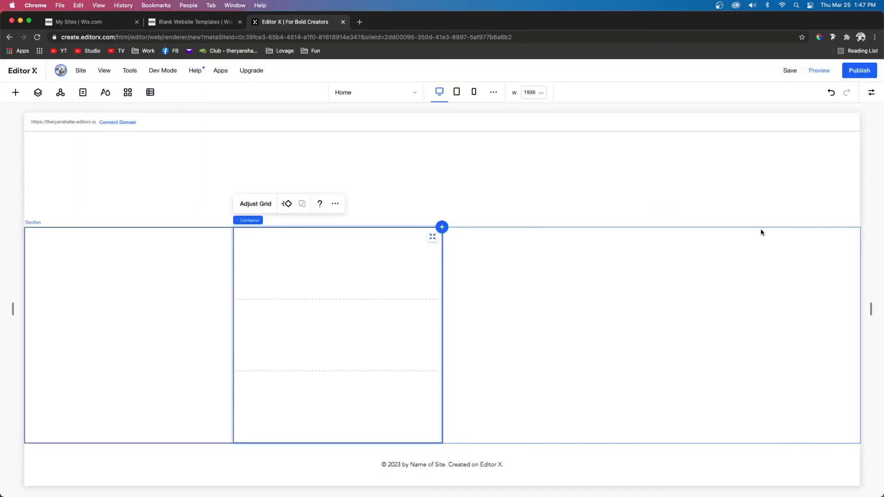
{"action": "left_click", "coordinate": [523, 312]}
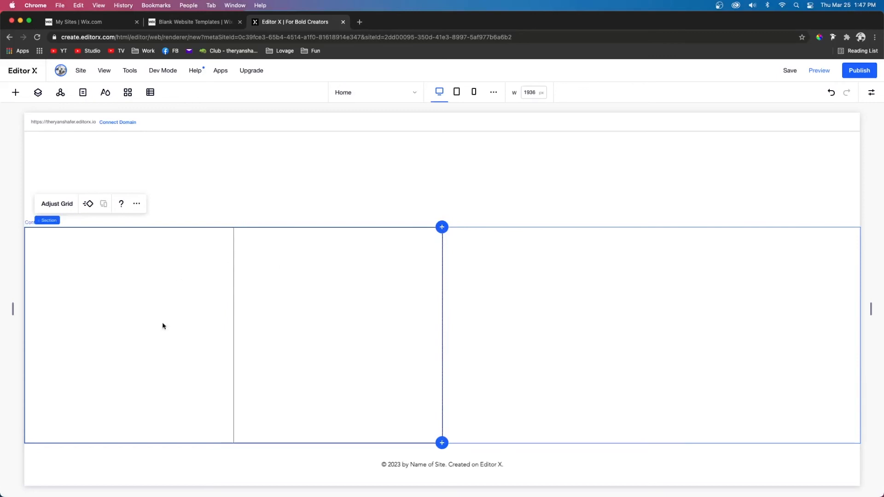
{"action": "left_click", "coordinate": [358, 309]}
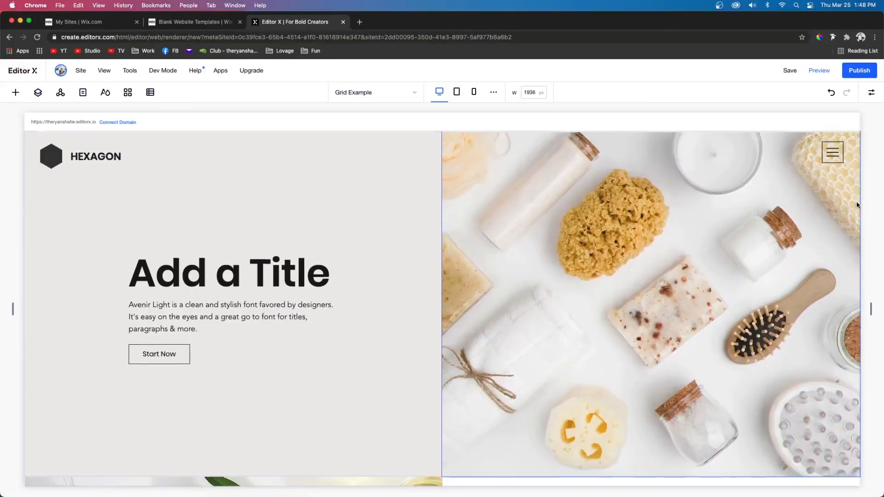
Step: Scroll through the Grid Example page, selecting its sections, images and containers to inspect their grid layout
{"action": "scroll", "coordinate": [857, 204], "scroll_direction": "down", "scroll_amount": 10}
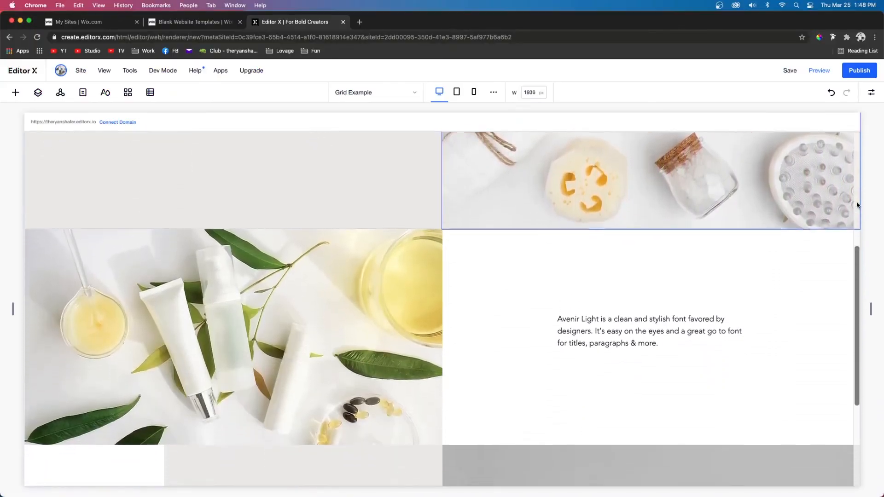
{"action": "scroll", "coordinate": [858, 205], "scroll_direction": "down", "scroll_amount": 7}
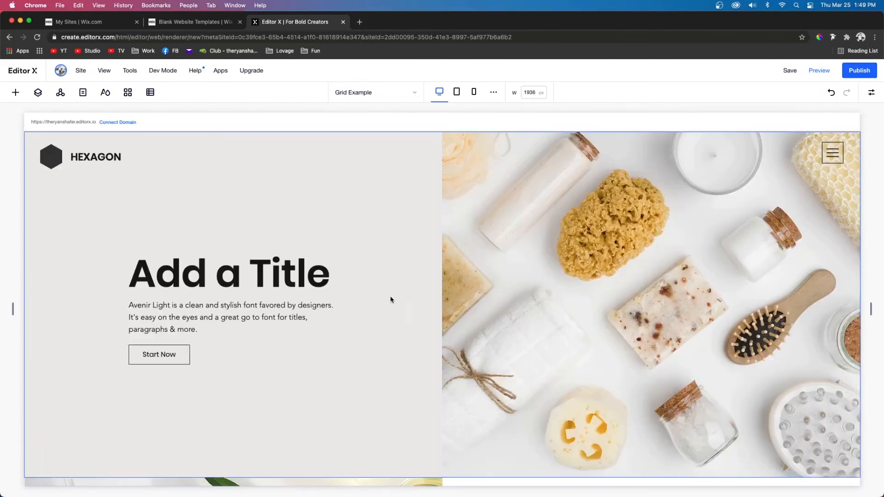
{"action": "left_click", "coordinate": [401, 304]}
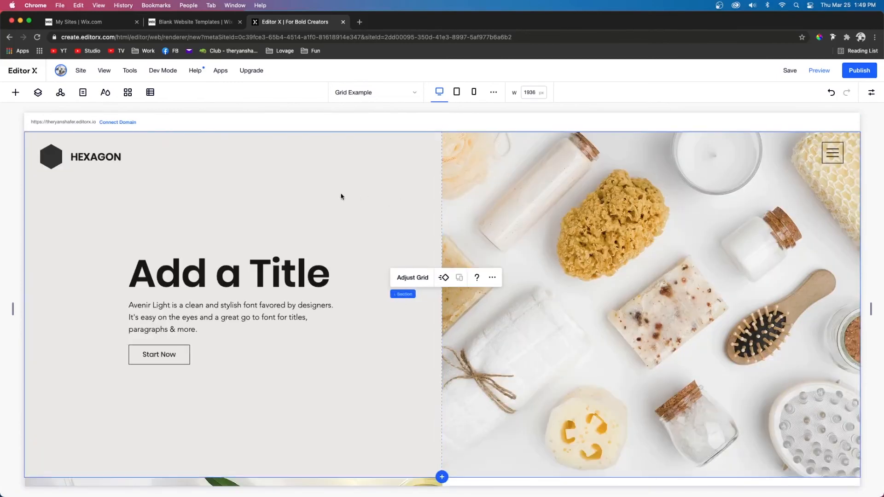
{"action": "left_click", "coordinate": [505, 220]}
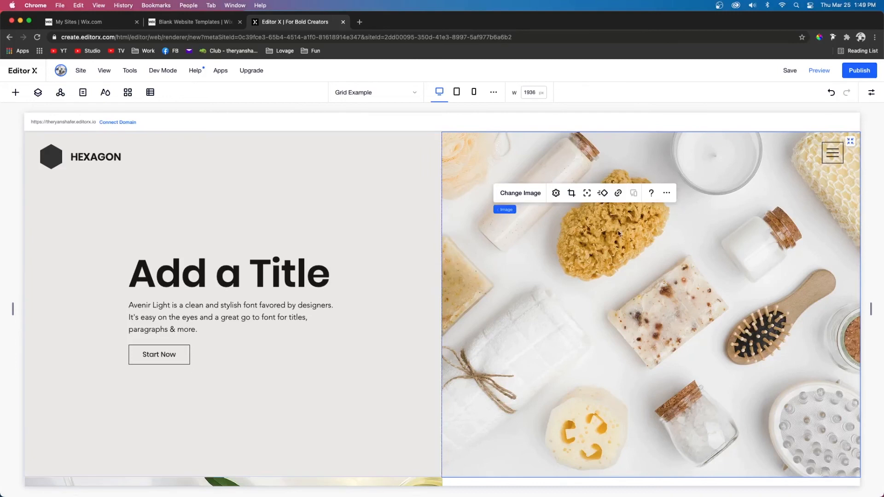
{"action": "scroll", "coordinate": [596, 300], "scroll_direction": "down", "scroll_amount": 5}
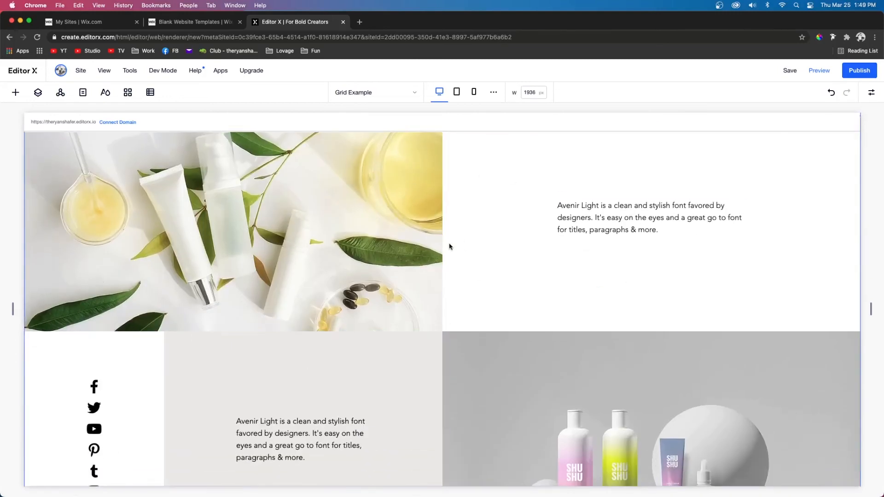
{"action": "scroll", "coordinate": [499, 235], "scroll_direction": "down", "scroll_amount": 2}
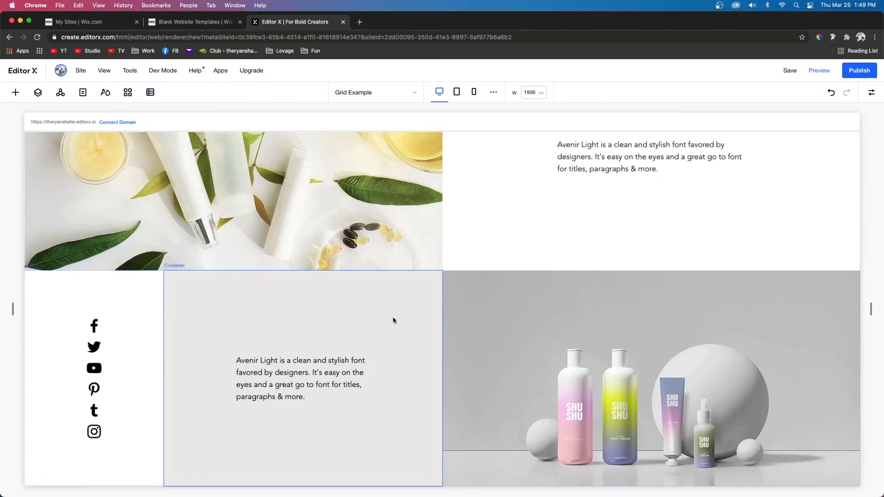
{"action": "left_click", "coordinate": [345, 316]}
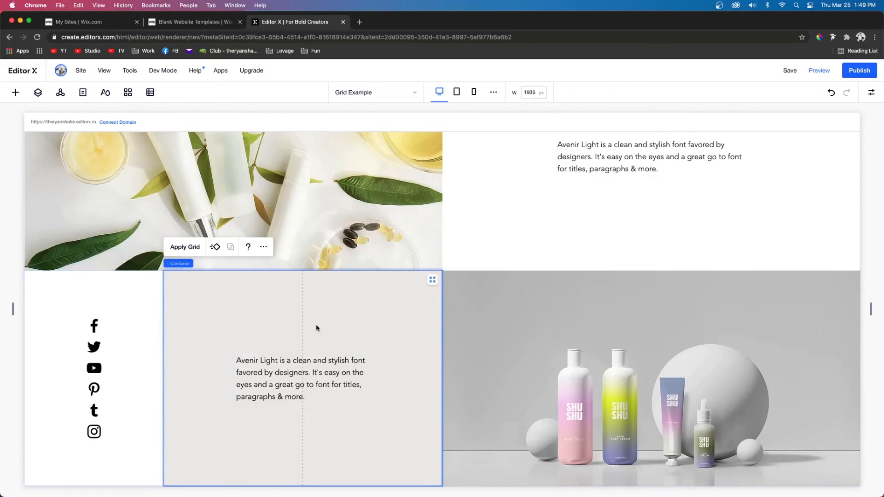
{"action": "left_click", "coordinate": [663, 377]}
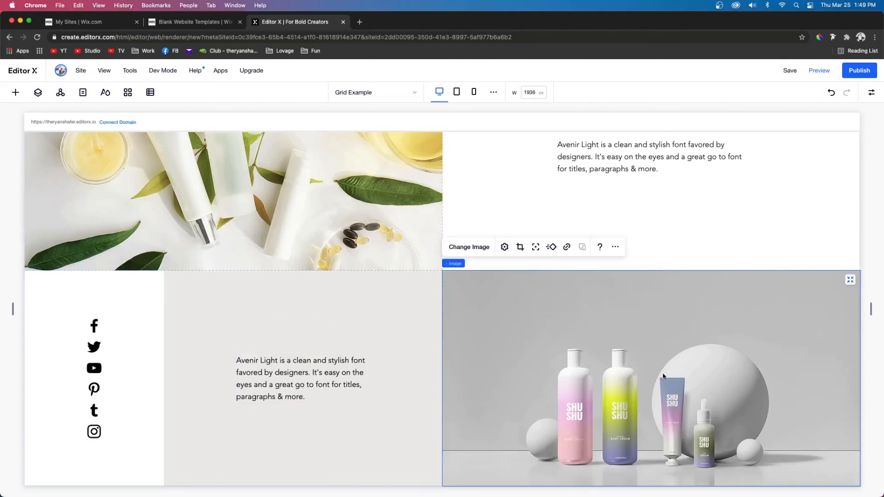
{"action": "scroll", "coordinate": [663, 377], "scroll_direction": "up", "scroll_amount": 10}
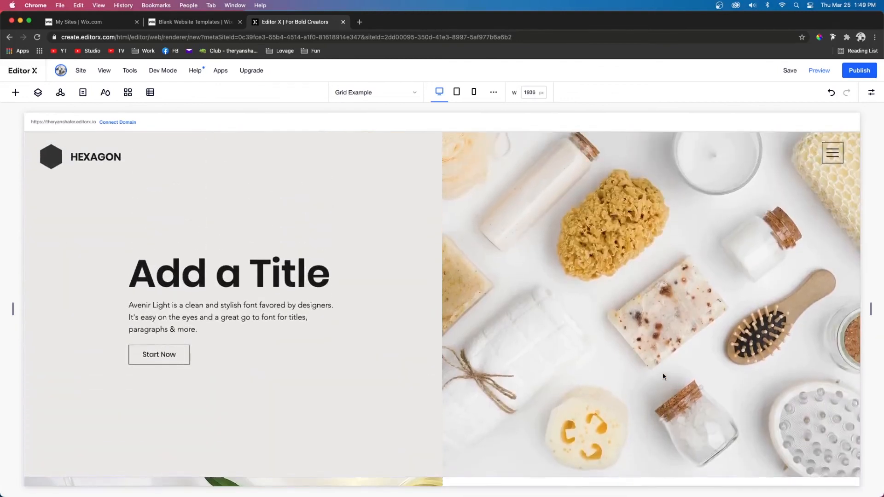